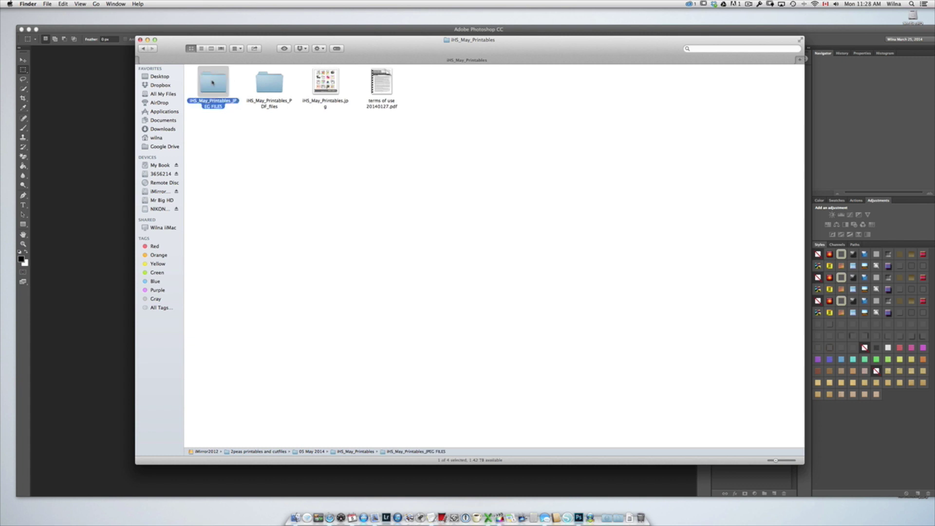
- Preview iHS_May_Printables_12x12.jpg from the iHS_May_Printables_JPEG FILES folder, close it and switch to Photoshop
double_click(213, 85)
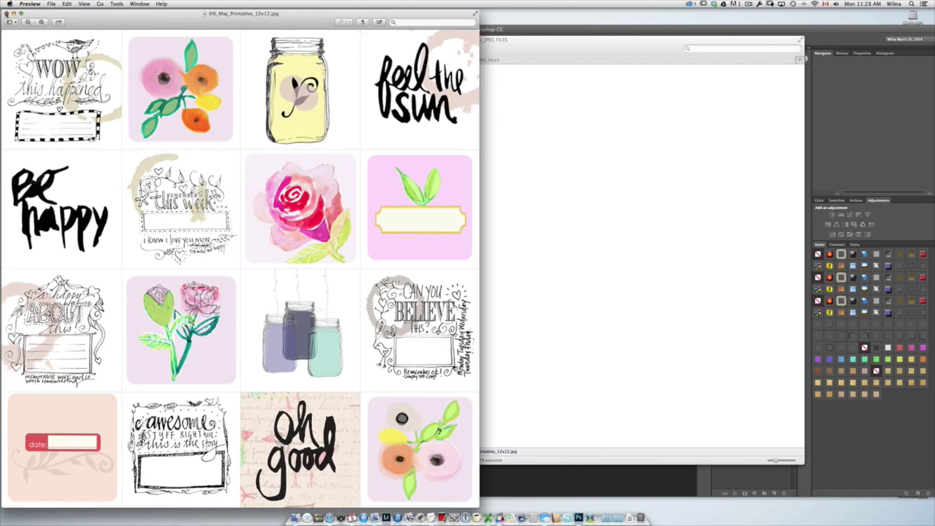
click(6, 13)
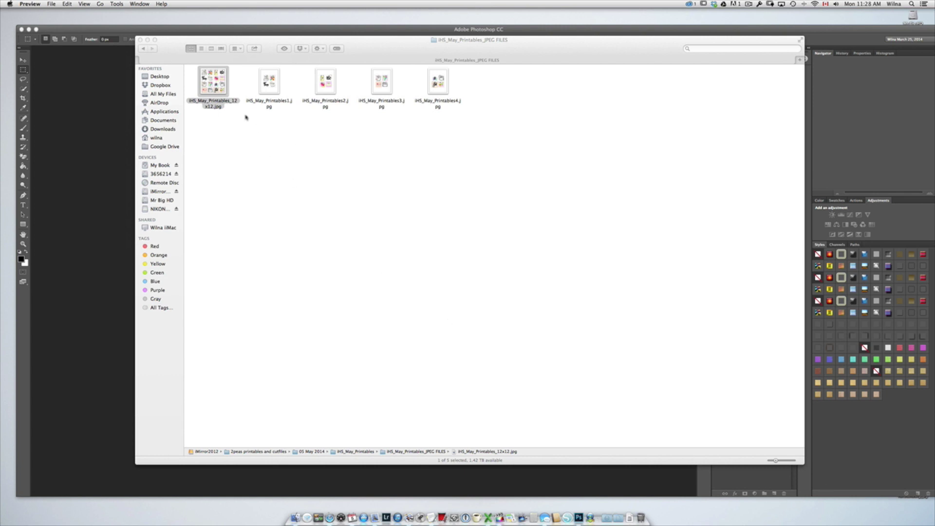
click(579, 517)
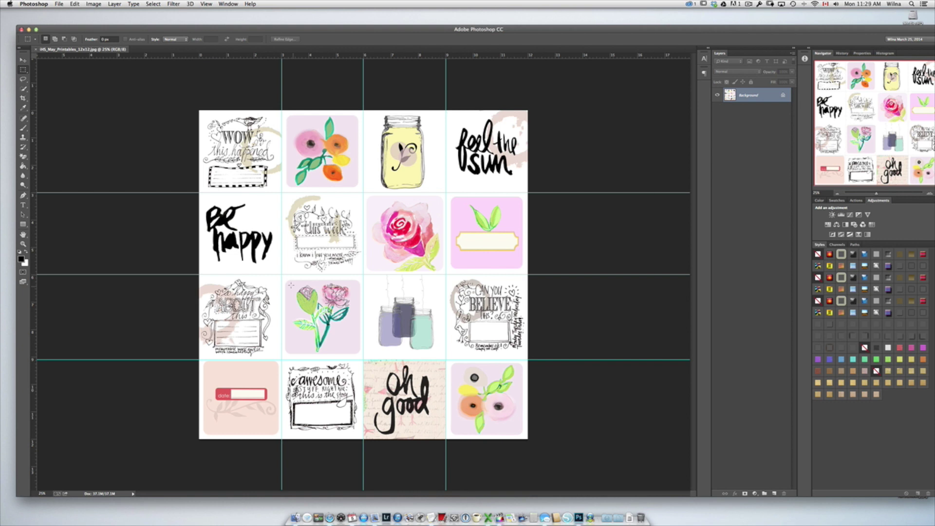
- Create a new 12 × 12 inch RGB document at 300 pixels/inch with a white background
click(59, 4)
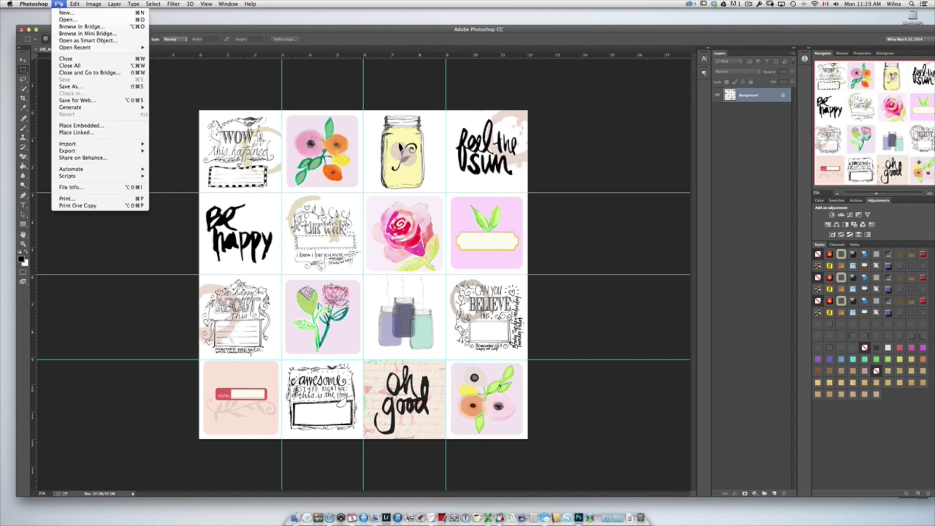
click(63, 15)
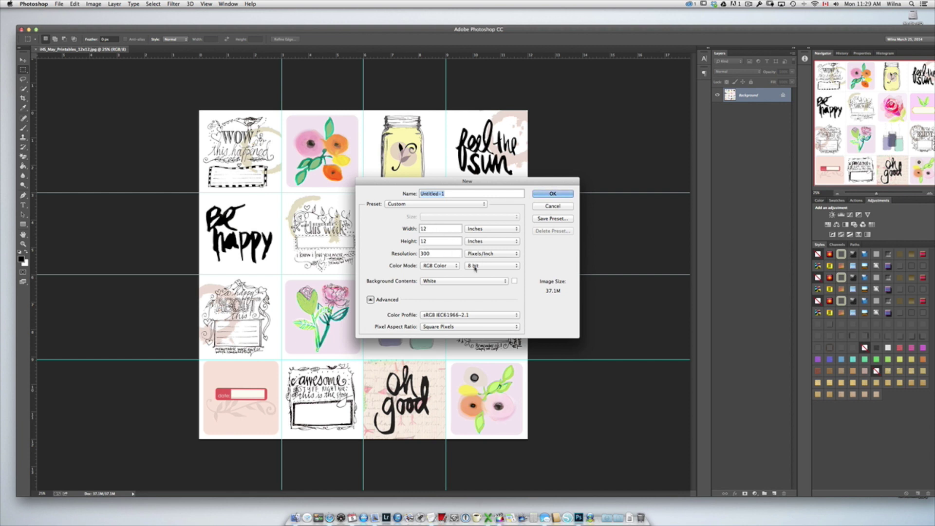
click(541, 193)
- Copy the entire 12x12 printables sheet using a rectangular marquee selection and paste it into the new document
click(98, 51)
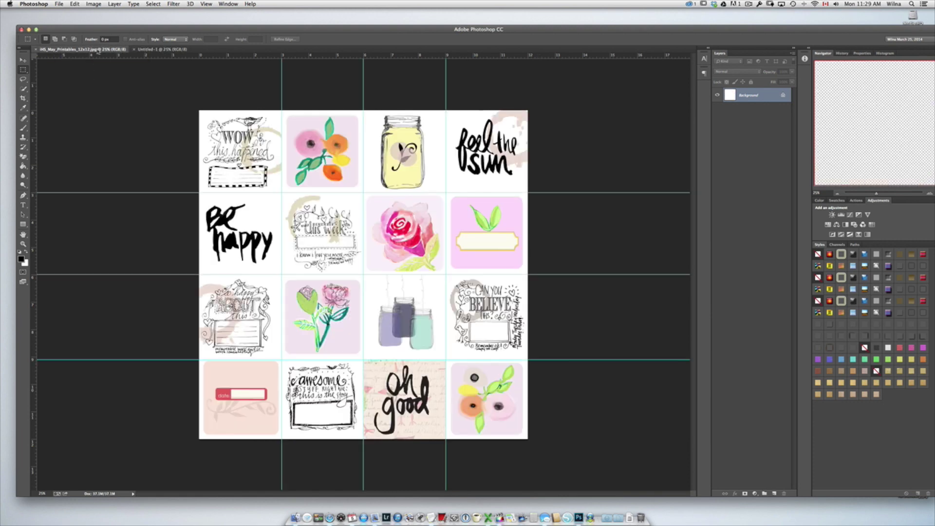
click(23, 70)
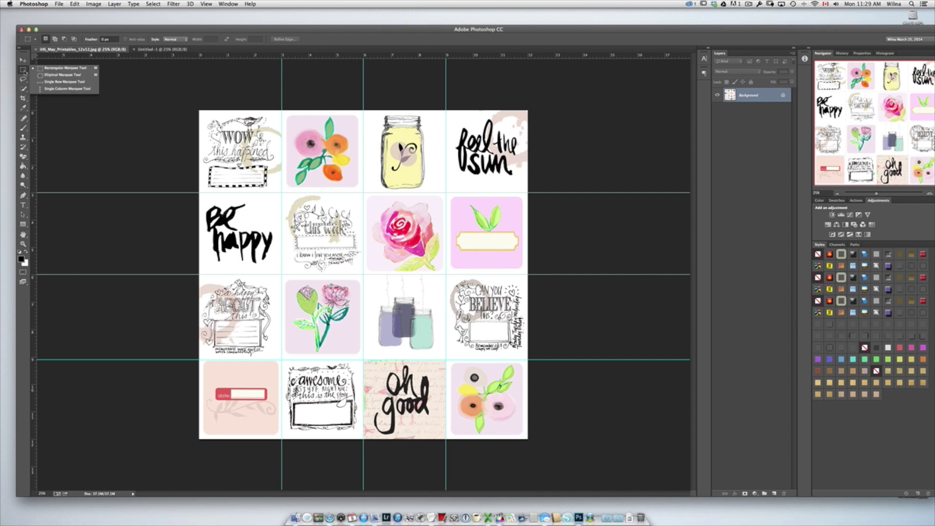
click(55, 69)
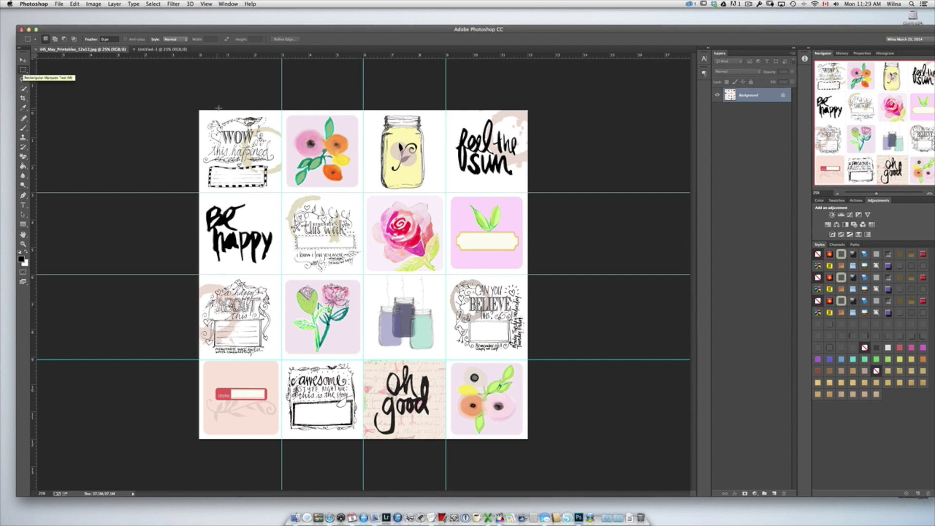
drag(198, 109, 533, 439)
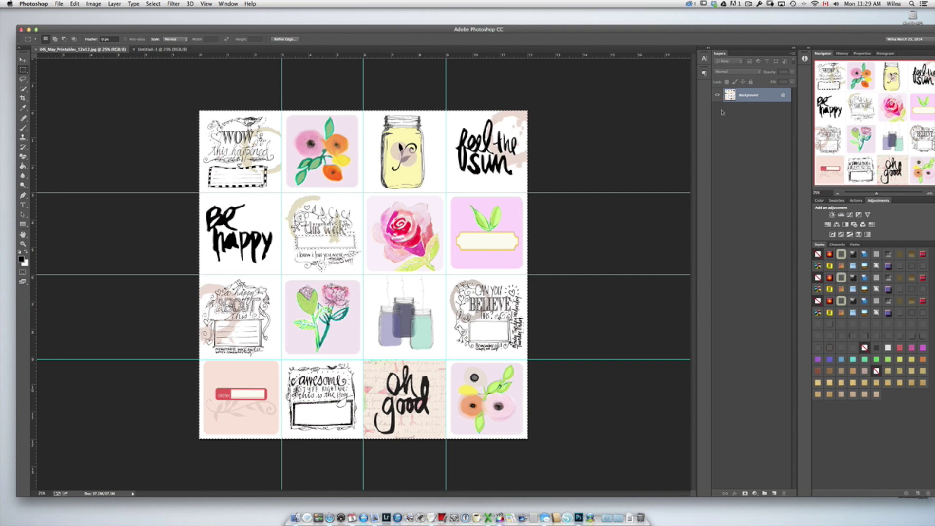
click(173, 50)
key(super+v)
- Scale the pasted sheet to about 60% toward the canvas's lower-left corner and delete the full-size duplicate layer beneath it
key(v)
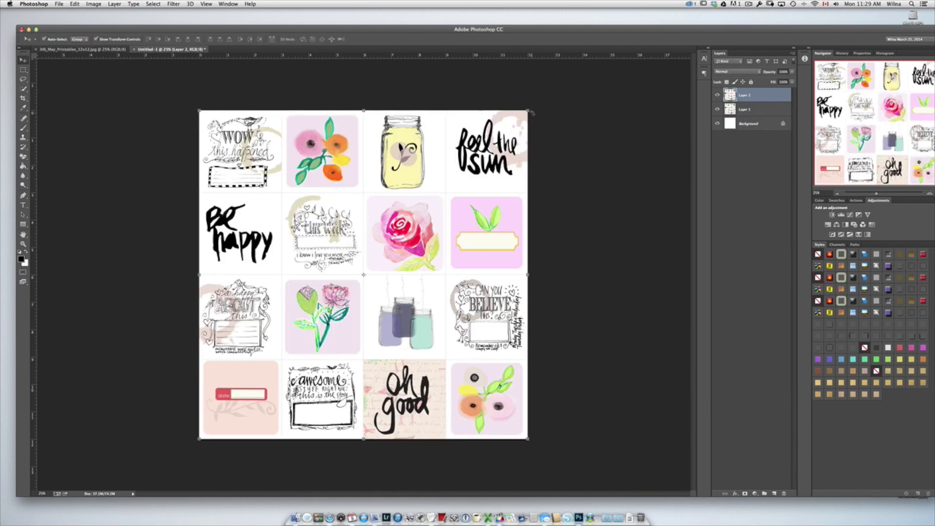
drag(528, 111, 395, 243)
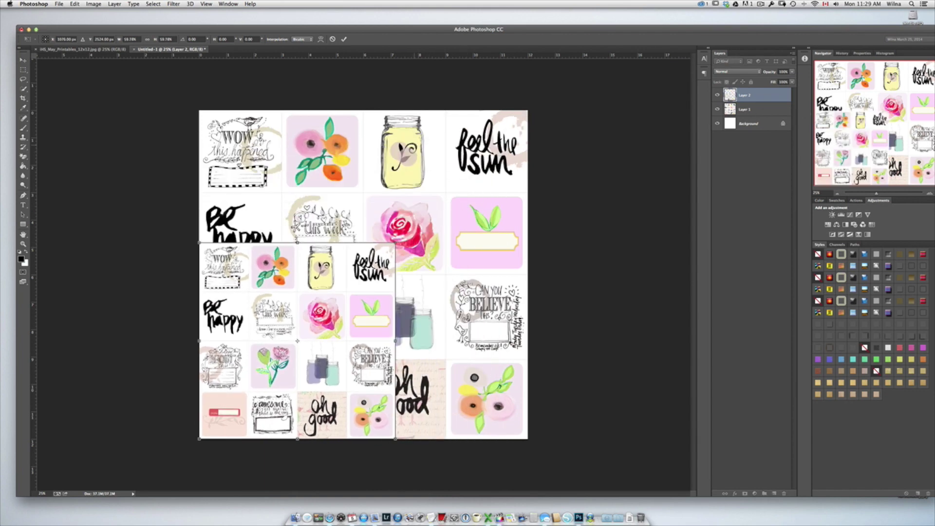
key(Return)
key(alt+bracketleft)
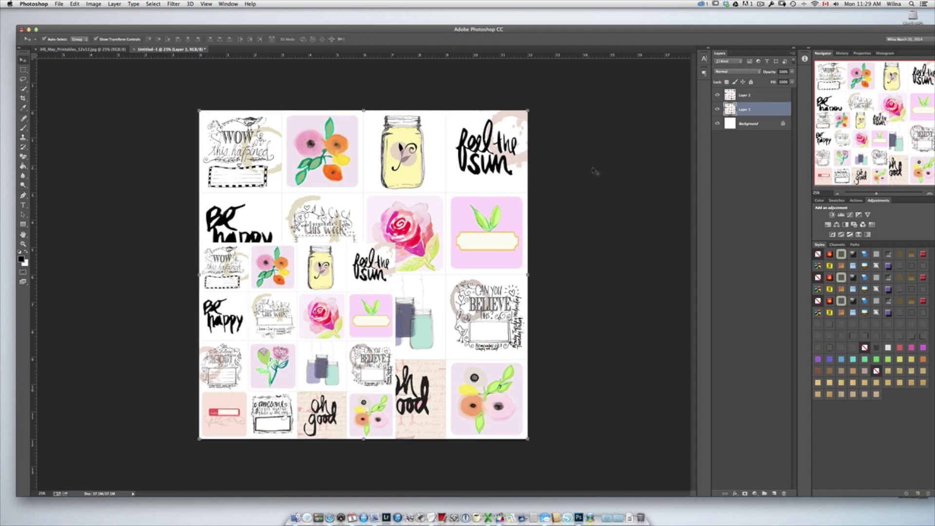
key(Delete)
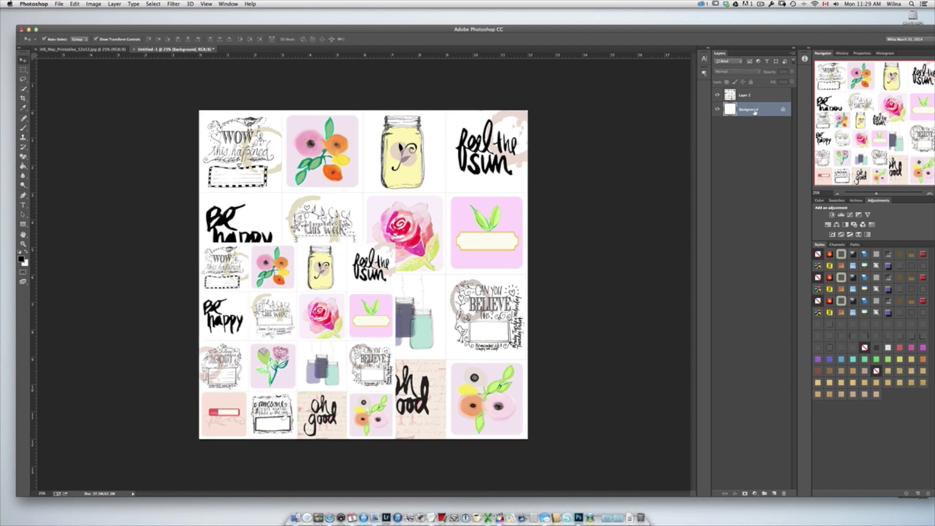
- Enlarge the remaining sheet layer to about 8 inches square, keeping it anchored in the canvas's lower-left corner
key(alt+bracketright)
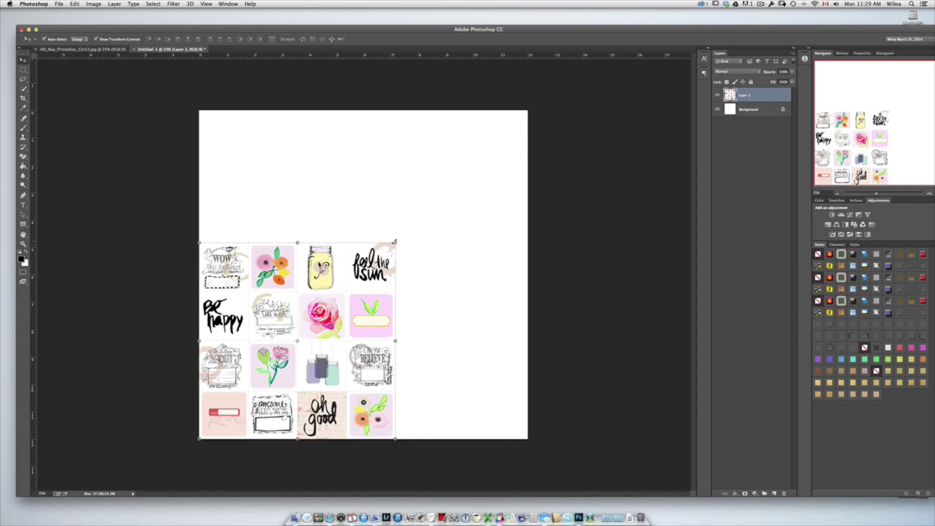
drag(394, 242, 446, 249)
key(Return)
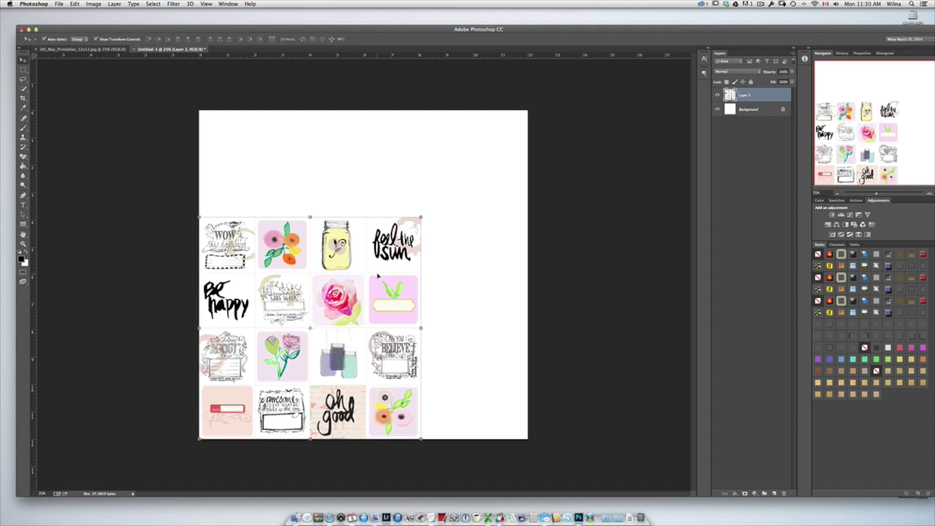
- Make two duplicates of the scaled sheet layer within the same document
right_click(750, 98)
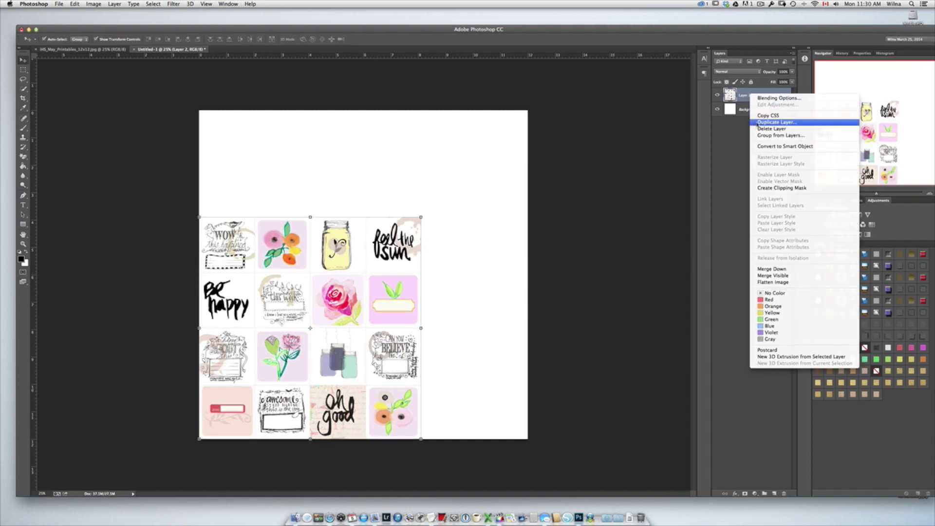
click(775, 122)
click(543, 227)
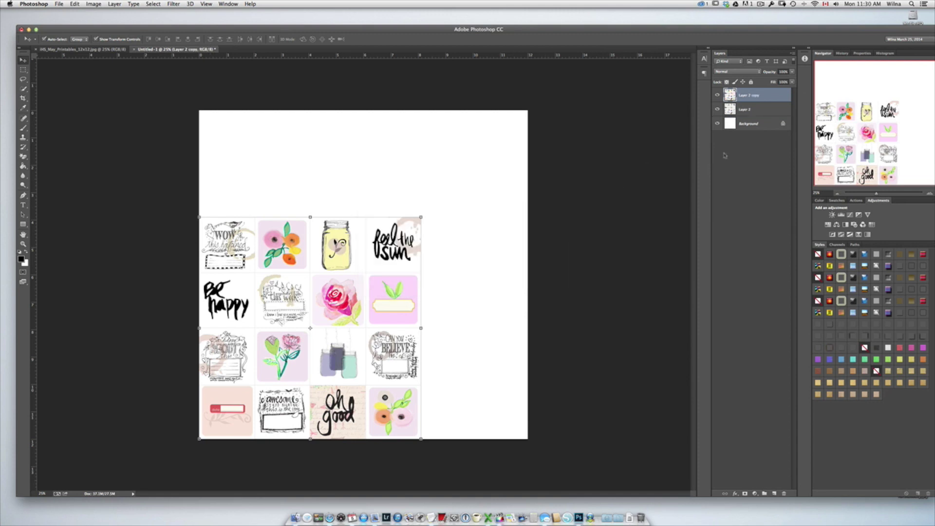
right_click(747, 97)
click(773, 121)
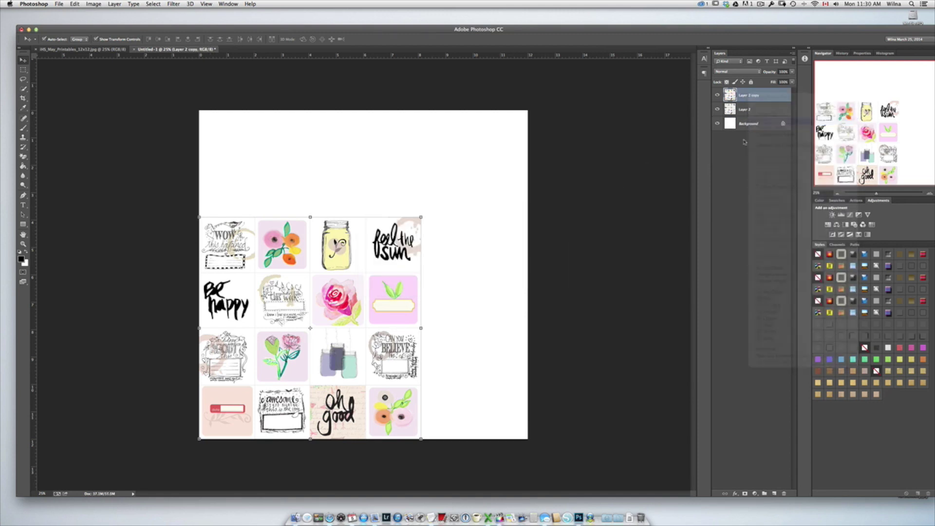
click(541, 227)
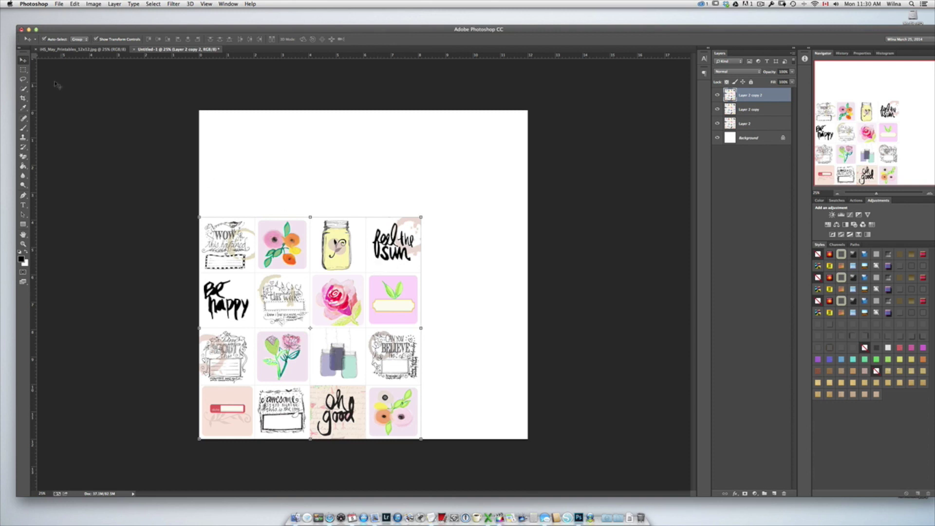
- Move one duplicate flush against the right side of the original sheet and the other directly above it
drag(315, 201, 620, 250)
drag(360, 281, 357, 90)
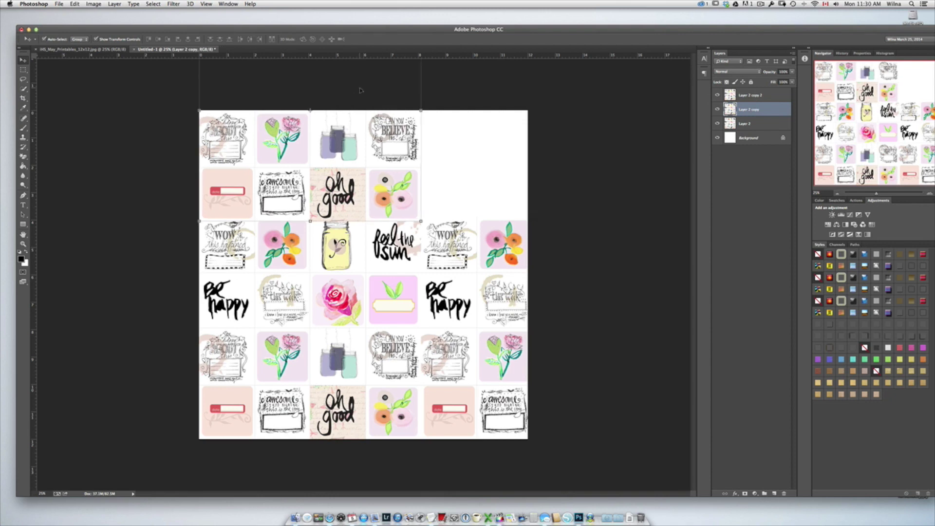
- Duplicate the original sheet layer once more and move the copy into the empty upper-right corner of the canvas
click(340, 332)
right_click(755, 121)
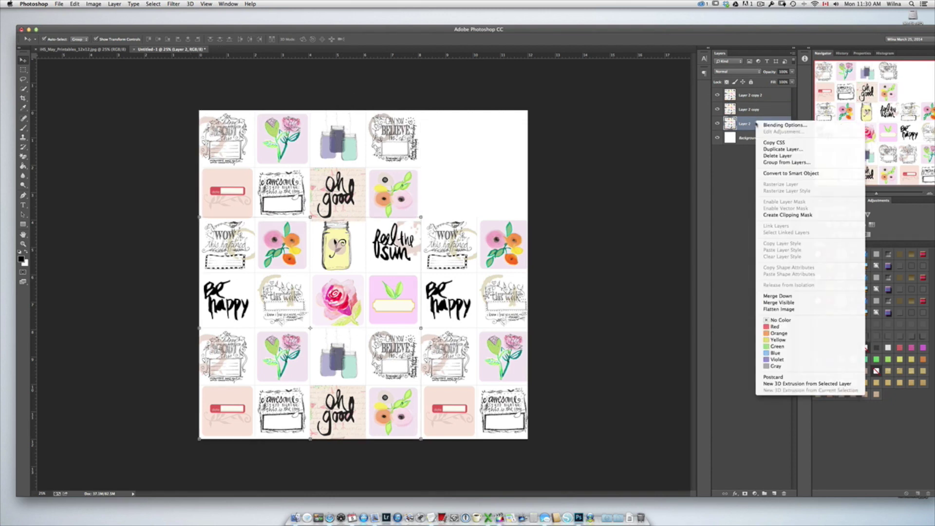
click(768, 149)
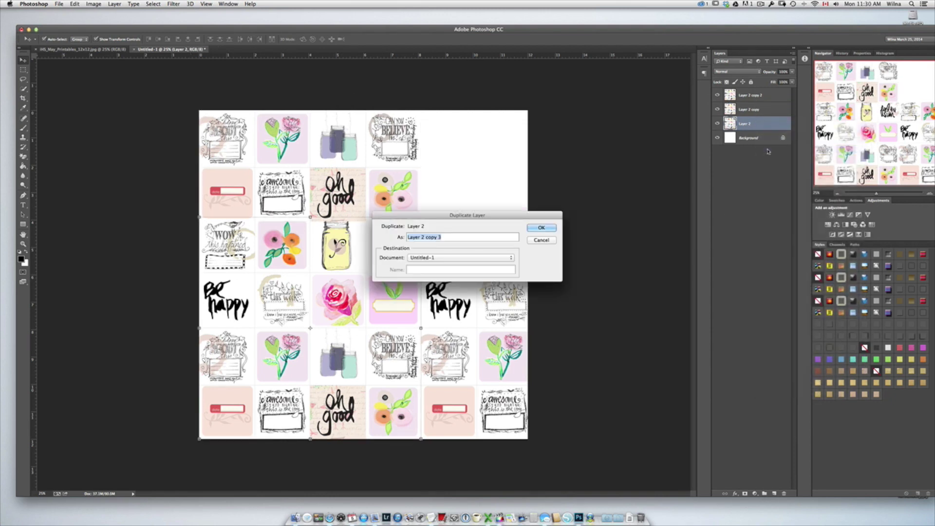
click(549, 228)
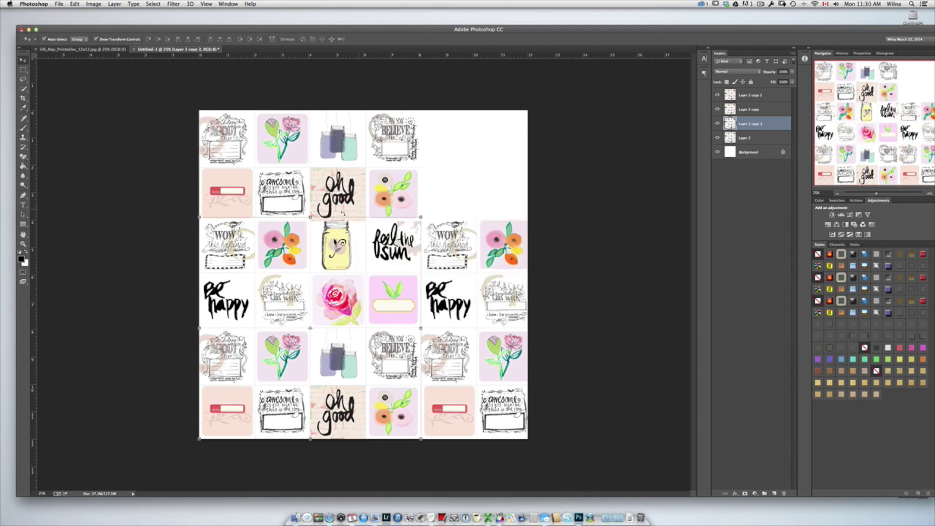
drag(334, 268, 554, 106)
- Reposition the upper-left copy vertically so its card rows line up with those of the upper-right copy
mouse_move(399, 192)
mouse_down()
mouse_move(418, 142)
mouse_move(396, 177)
mouse_move(402, 193)
mouse_move(395, 167)
mouse_move(426, 193)
mouse_move(399, 185)
mouse_up()
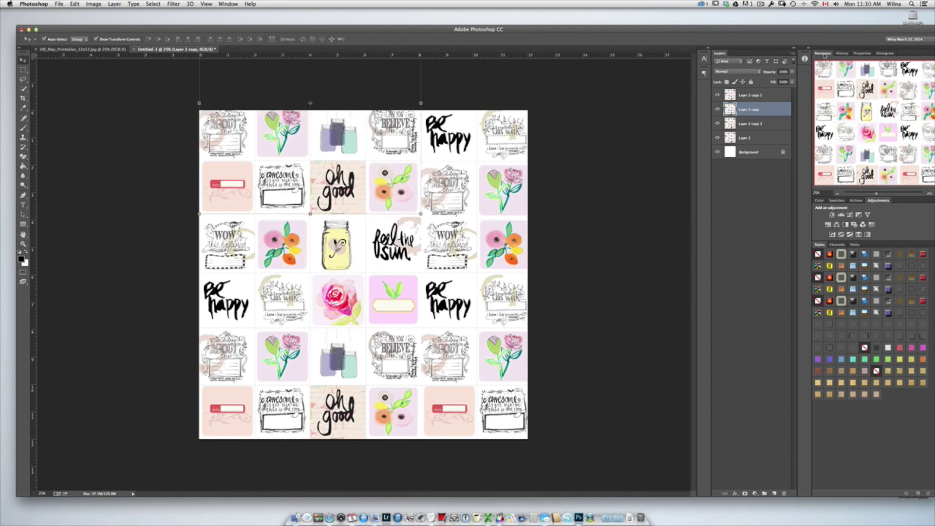
mouse_move(878, 195)
mouse_down()
mouse_move(894, 194)
mouse_move(881, 195)
mouse_up()
scroll(697, 148, up, 10)
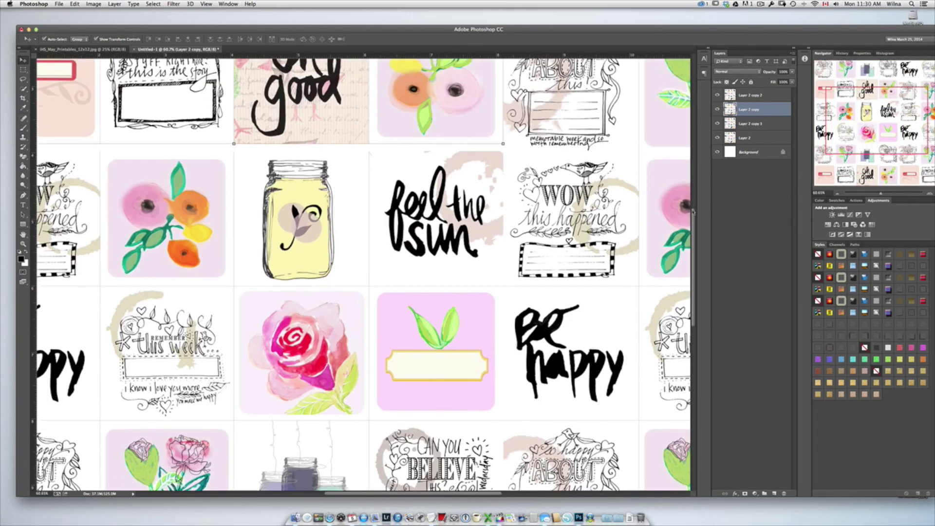
scroll(696, 148, down, 1)
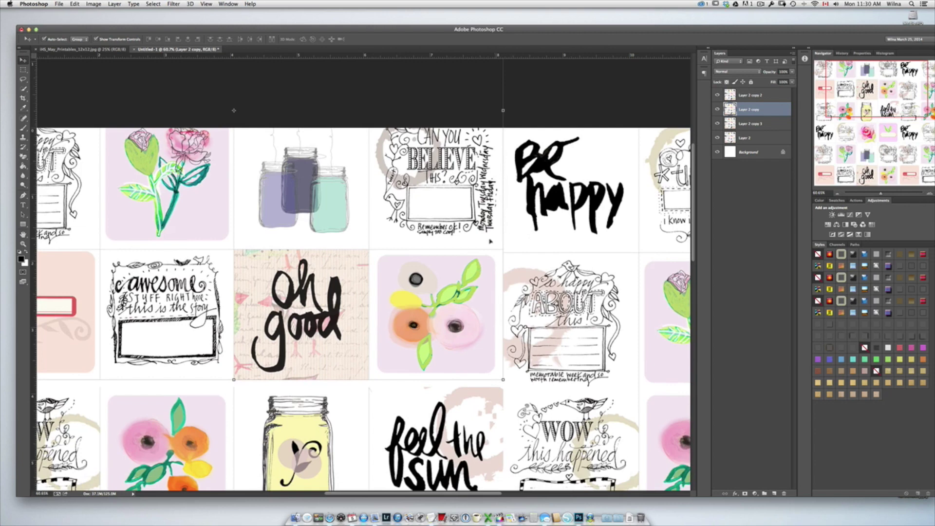
drag(482, 246, 482, 247)
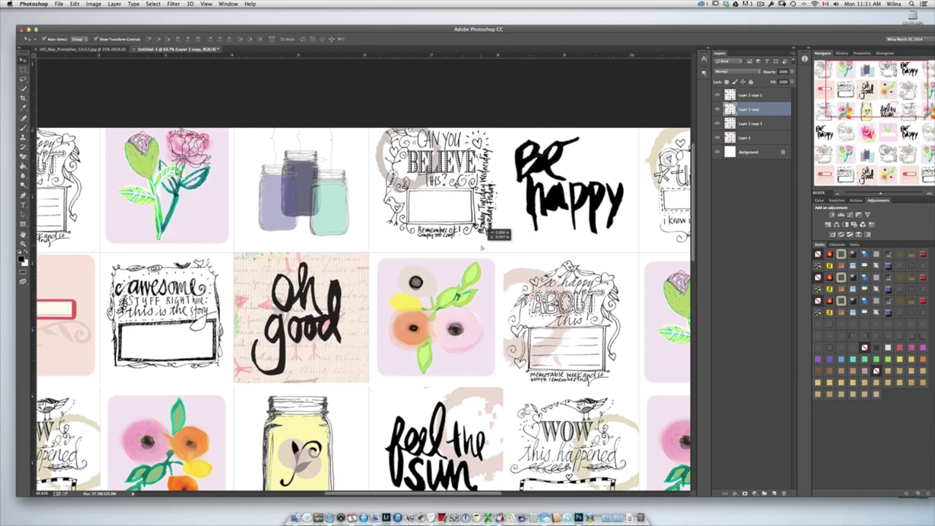
drag(482, 248, 482, 248)
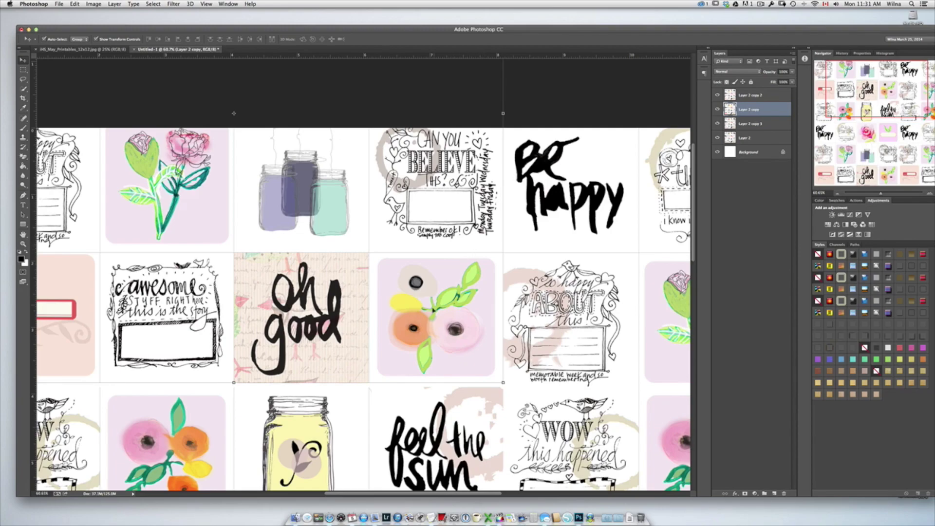
- Check the seams between the tiled copies and flatten the image into a single background layer
click(441, 401)
scroll(441, 401, down, 15)
scroll(441, 401, down, 3)
scroll(440, 401, up, 12)
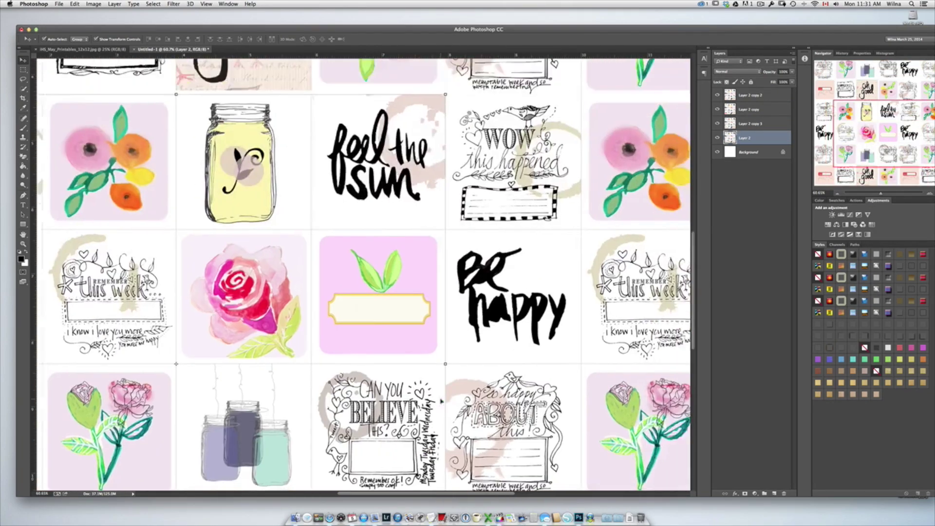
scroll(441, 402, up, 10)
scroll(441, 402, left, 10)
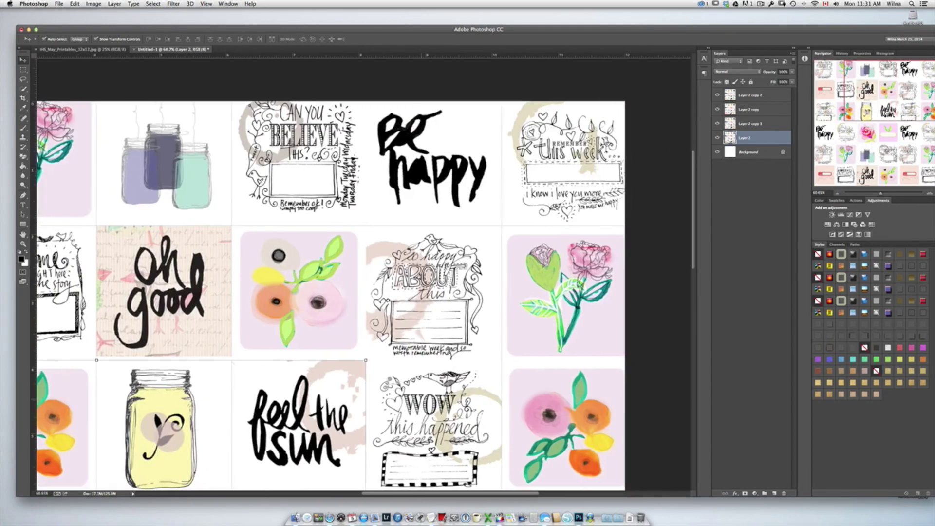
scroll(440, 401, right, 10)
right_click(746, 154)
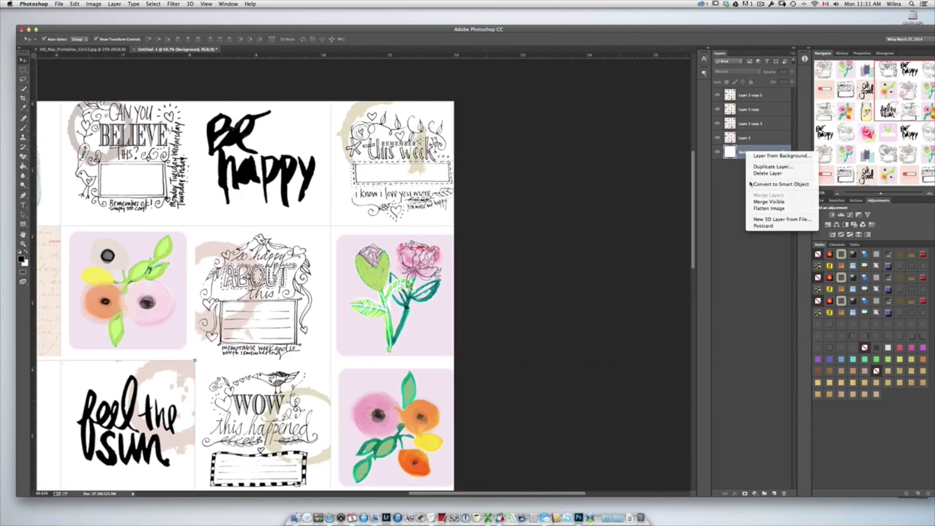
click(759, 210)
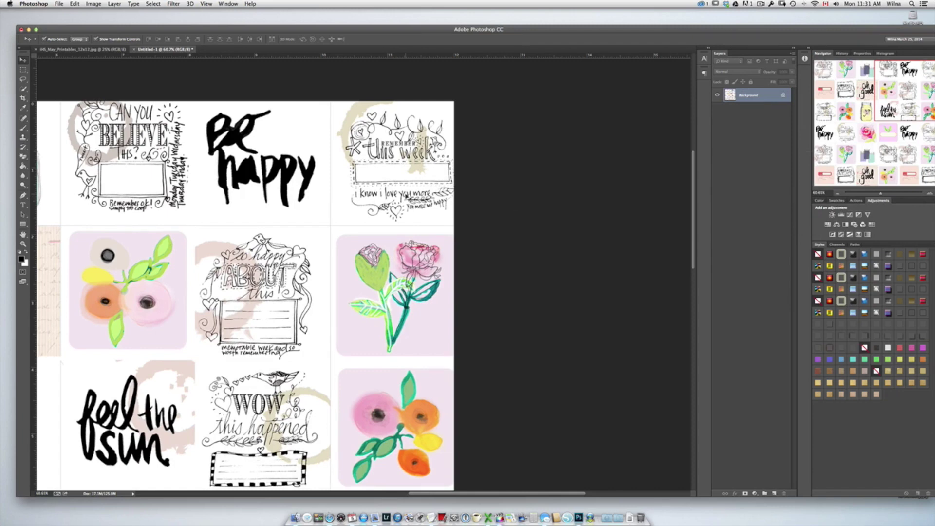
- View the whole flattened sheet and open its print settings
scroll(321, 194, down, 5)
scroll(321, 195, up, 2)
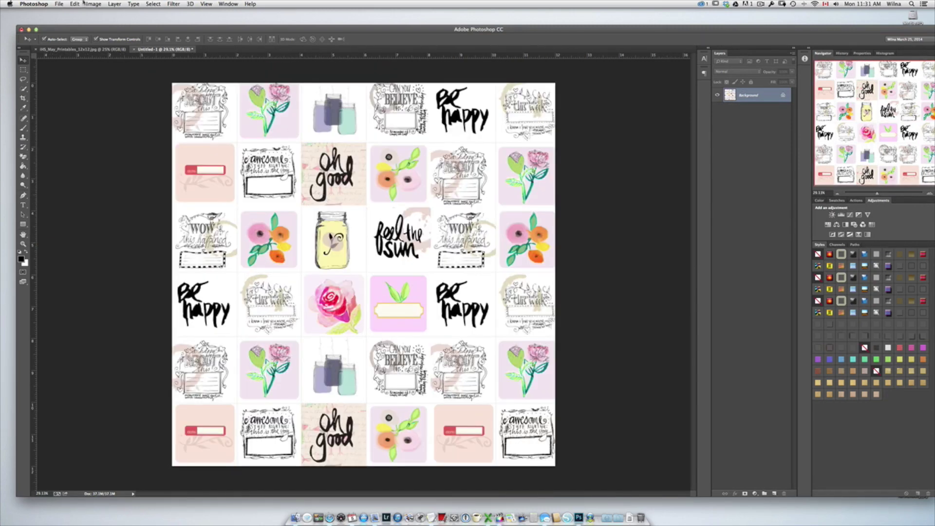
click(59, 4)
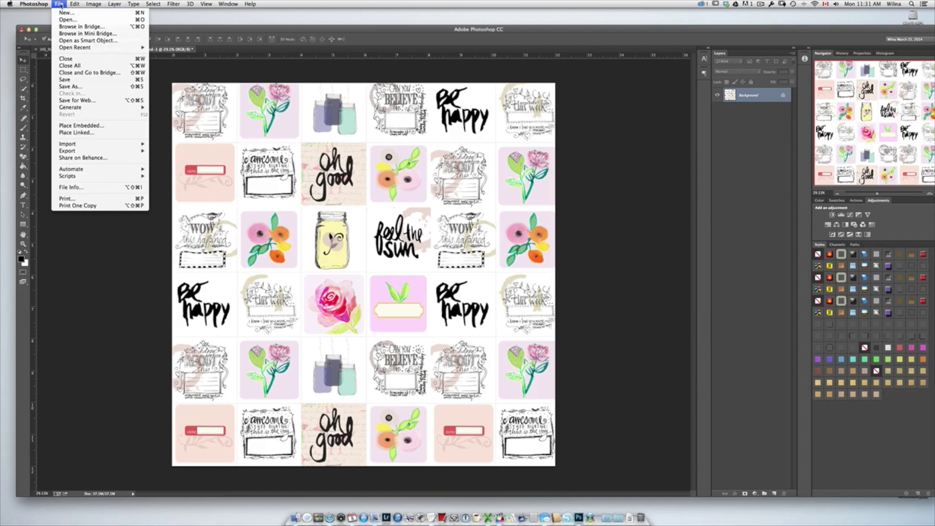
click(65, 199)
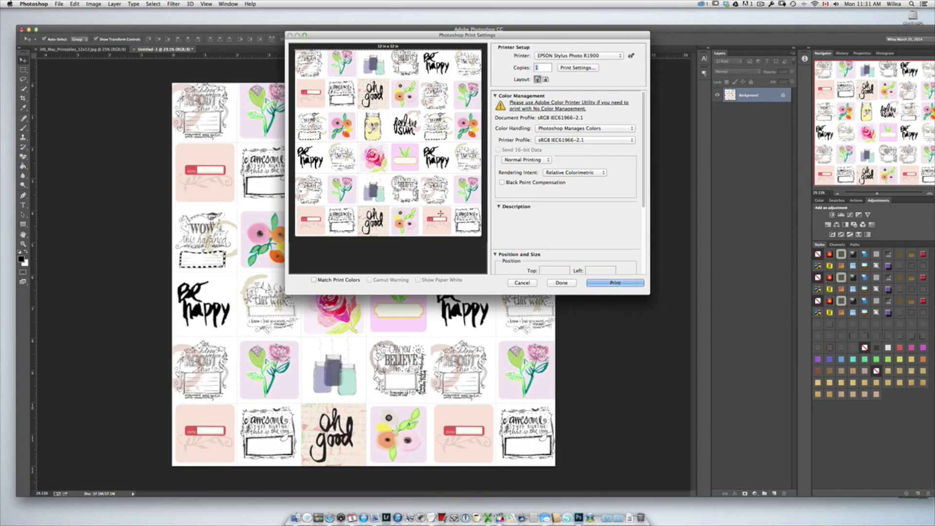
- Set the printer's paper size to 12 x 12 in (Sheet Feeder - Borderless) and save the printer settings
click(573, 69)
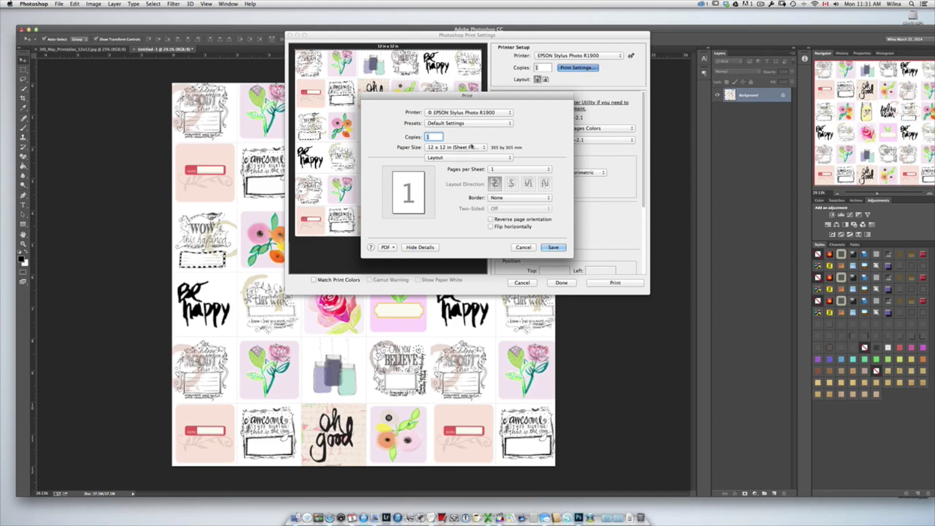
click(458, 148)
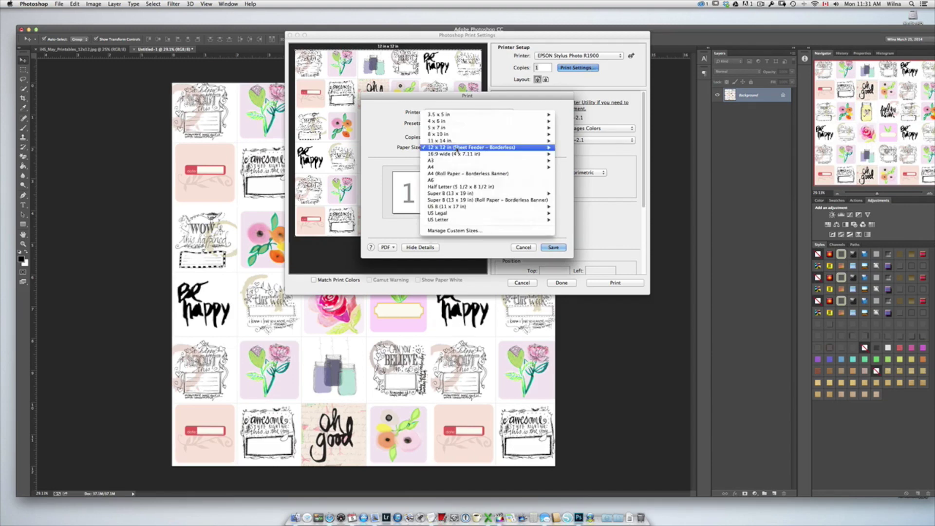
mouse_move(460, 148)
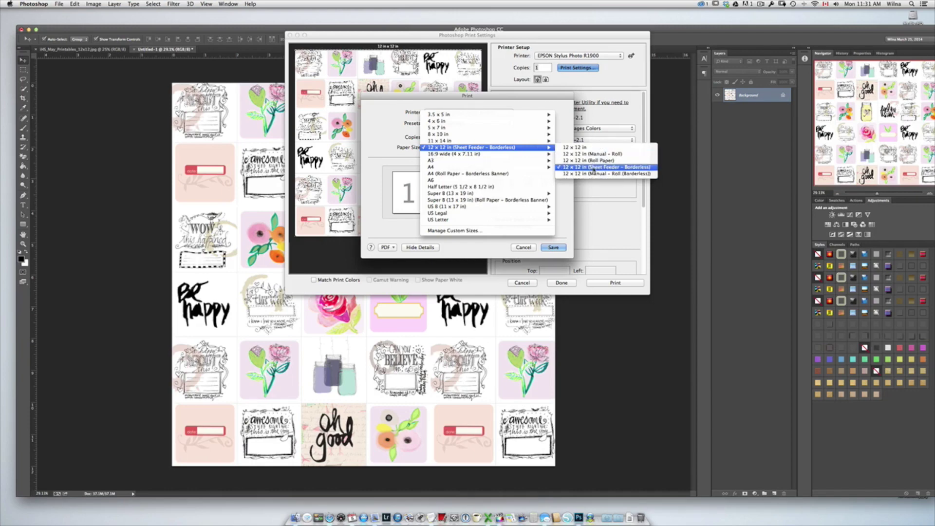
click(630, 167)
click(553, 247)
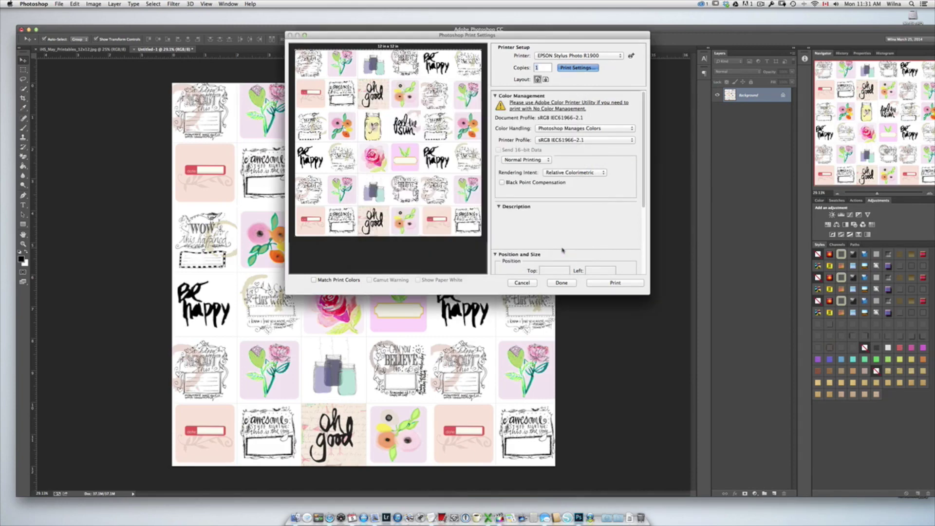
- Scale the centred print down to 97% so it measures 11.639 by 11.639 inches, and keep the print settings without printing
scroll(529, 237, down, 5)
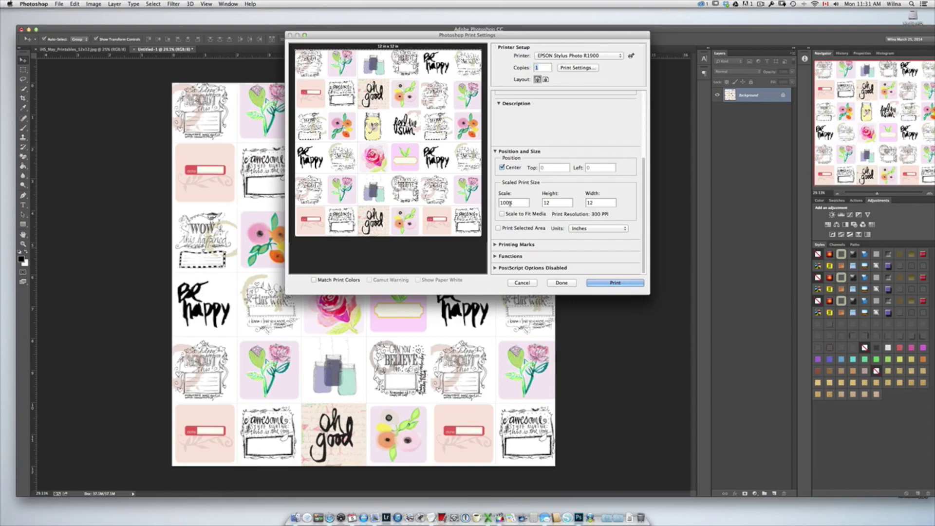
drag(514, 202, 474, 200)
drag(481, 236, 479, 234)
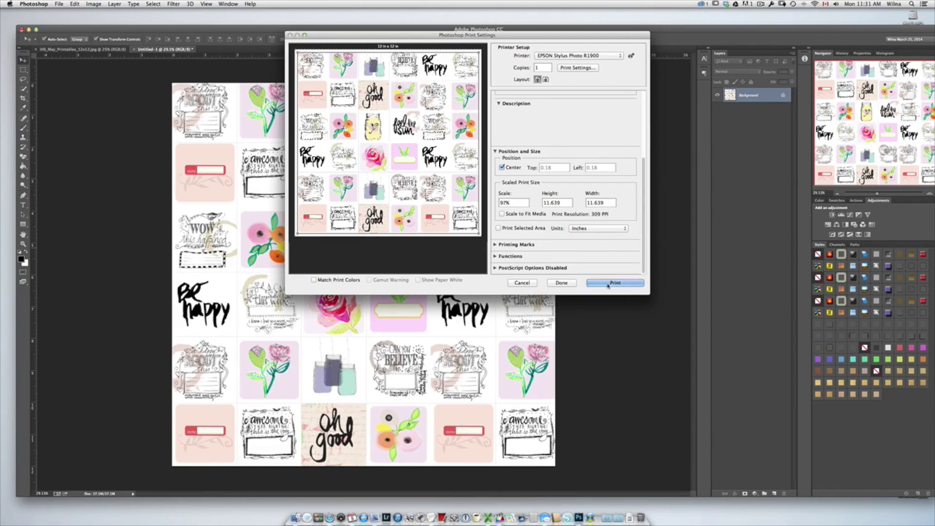
click(563, 283)
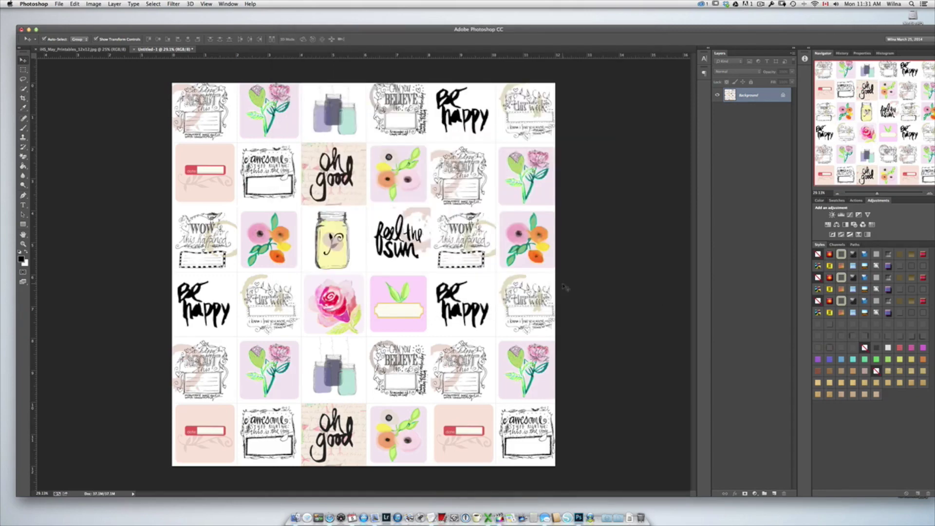